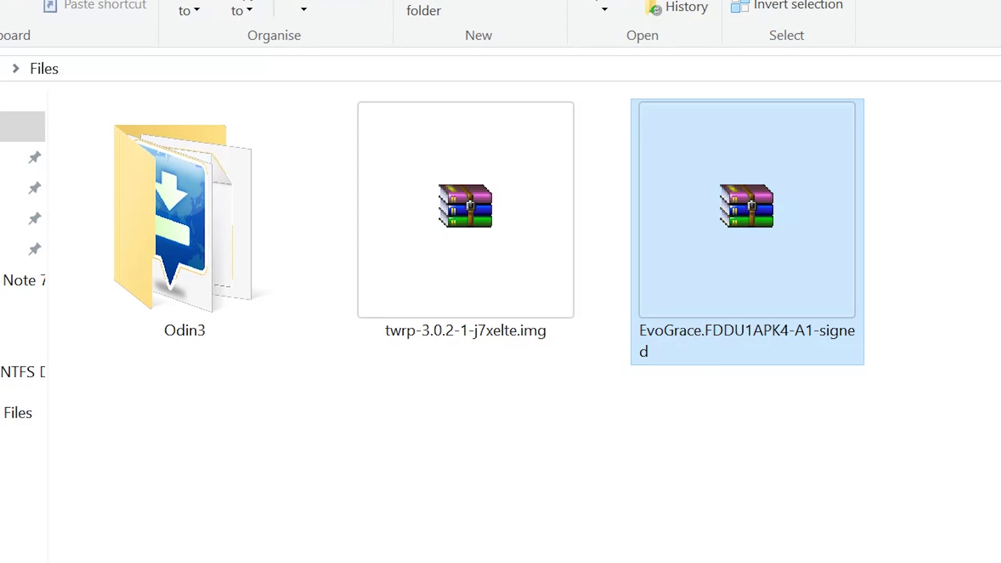
Step: Review the Odin3 folder, TWRP image and EvoGrace ROM in Files, then enter the Odin3 folder
{"action": "left_click", "coordinate": [818, 485]}
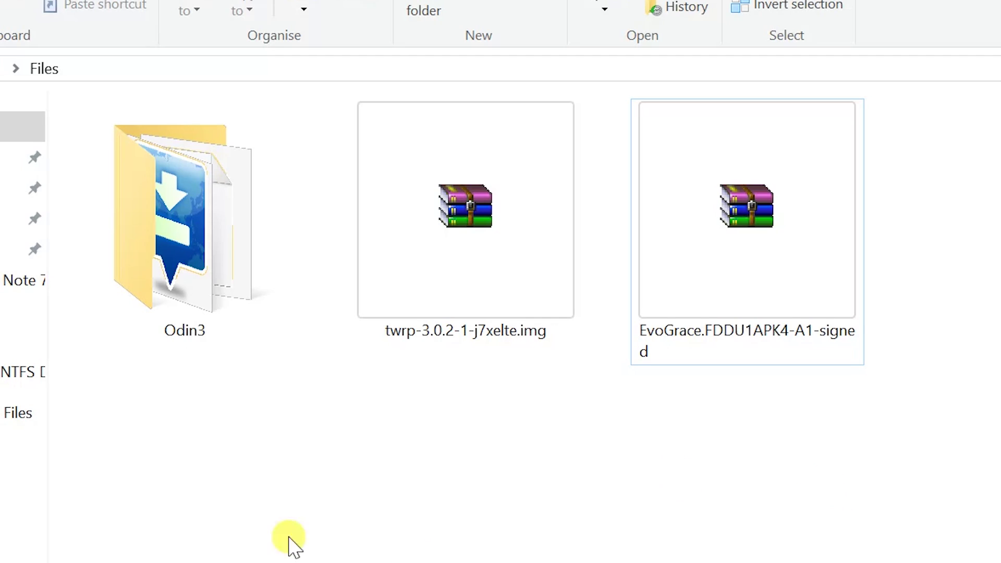
{"action": "left_click", "coordinate": [221, 296]}
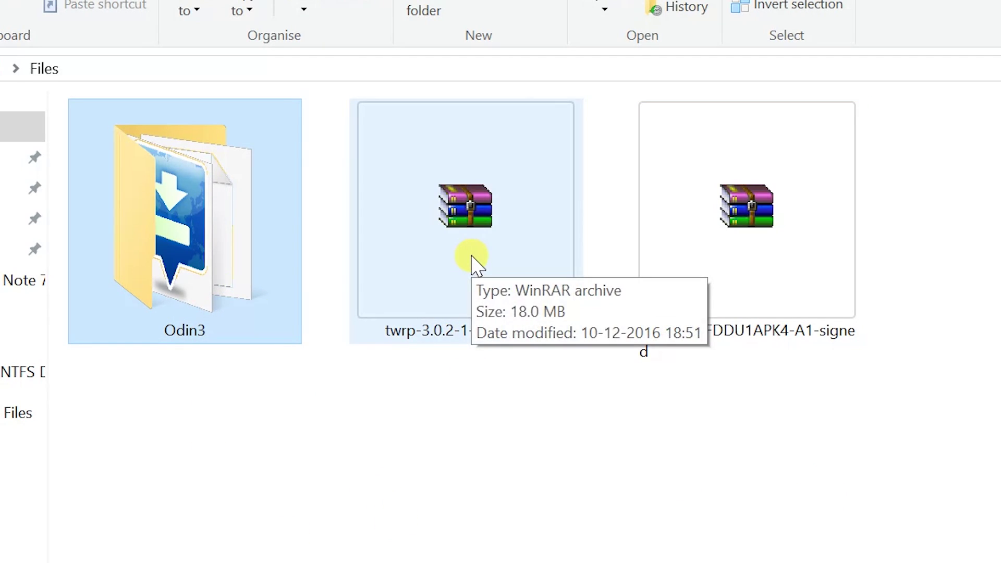
{"action": "left_click", "coordinate": [475, 261]}
{"action": "mouse_move", "coordinate": [748, 234]}
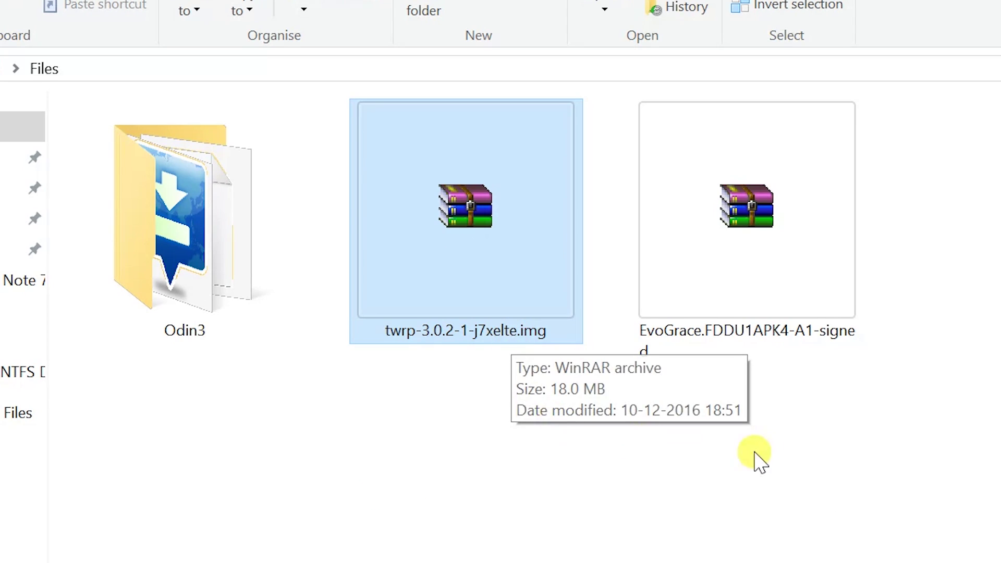
{"action": "left_click", "coordinate": [770, 196]}
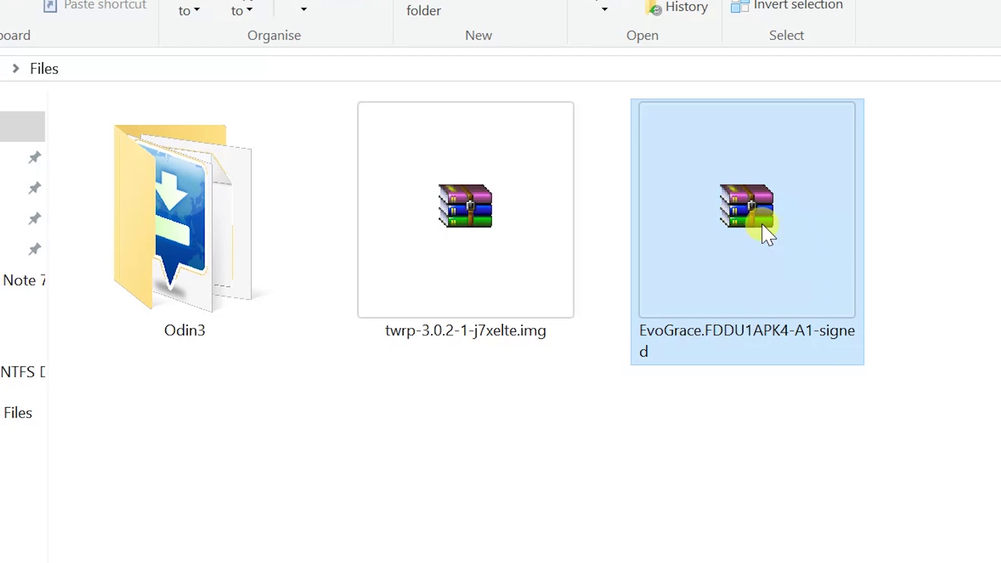
{"action": "mouse_move", "coordinate": [747, 227]}
{"action": "left_click_drag", "start_coordinate": [901, 491], "coordinate": [731, 205]}
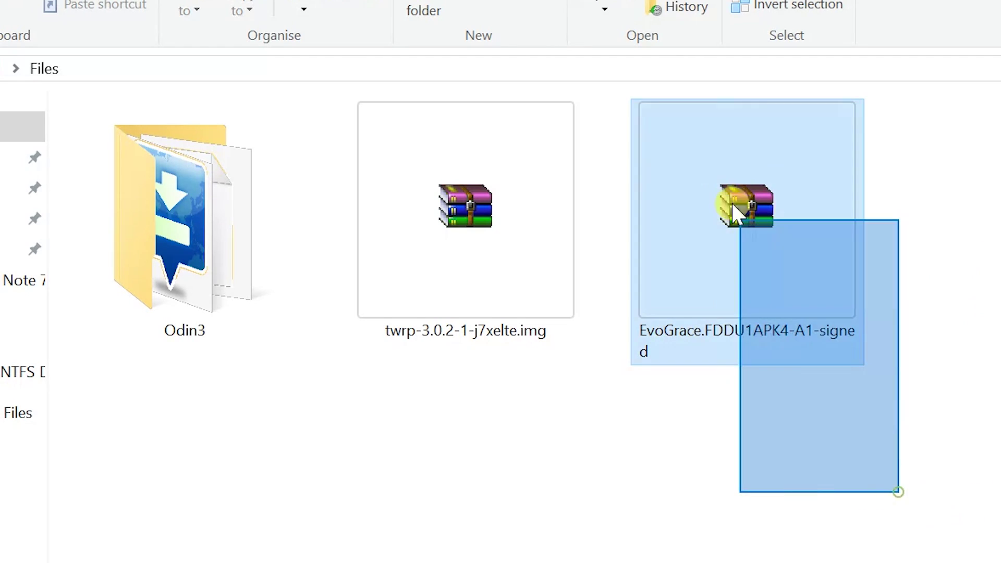
{"action": "left_click", "coordinate": [580, 533]}
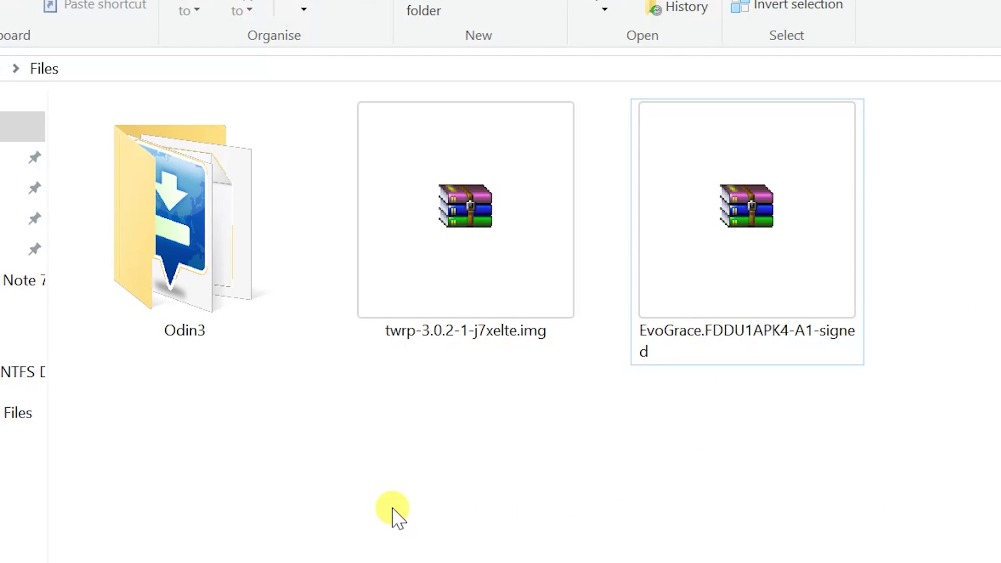
{"action": "double_click", "coordinate": [275, 263]}
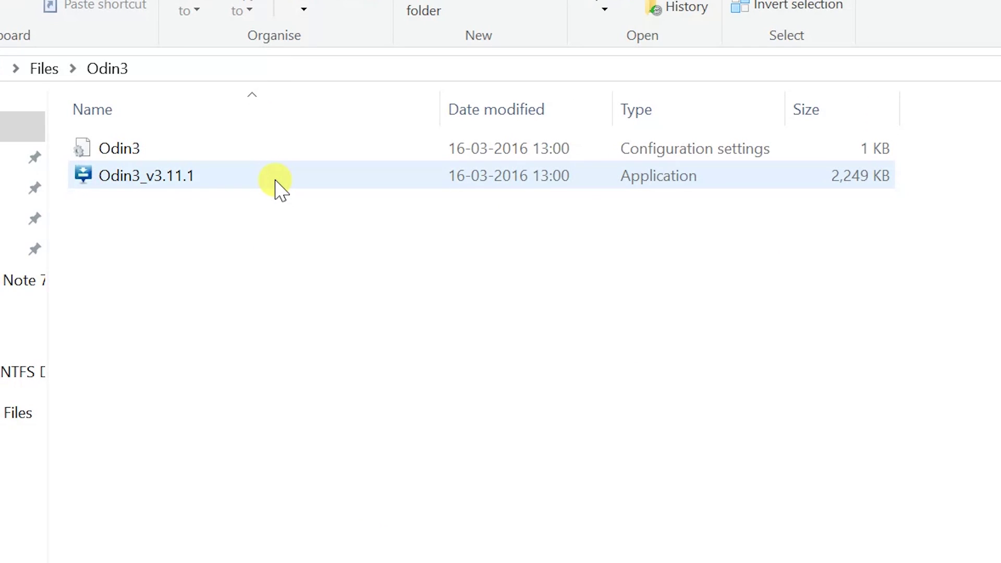
Step: Launch Odin3_v3.11.1 and show its flashing options
{"action": "double_click", "coordinate": [275, 182]}
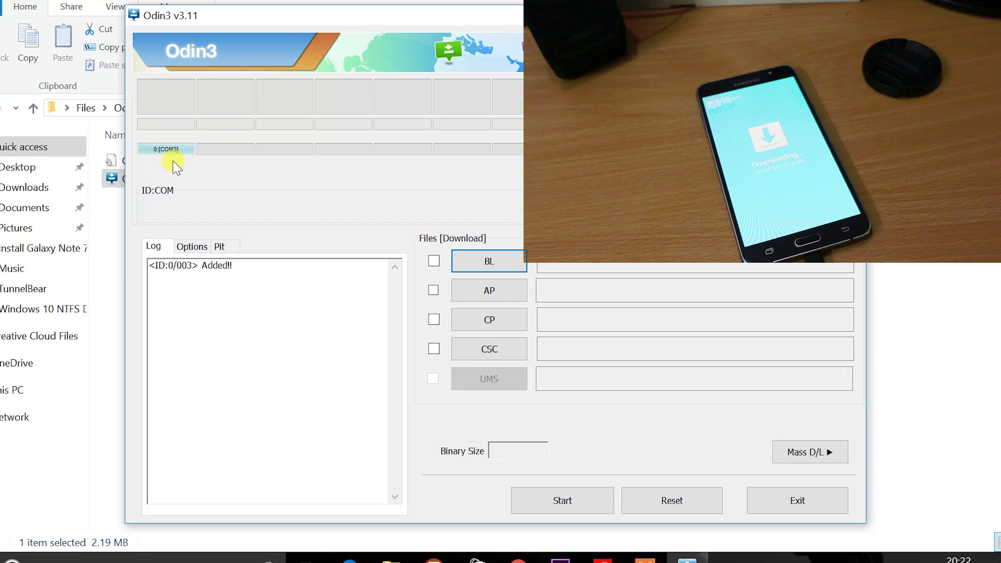
{"action": "left_click", "coordinate": [194, 250]}
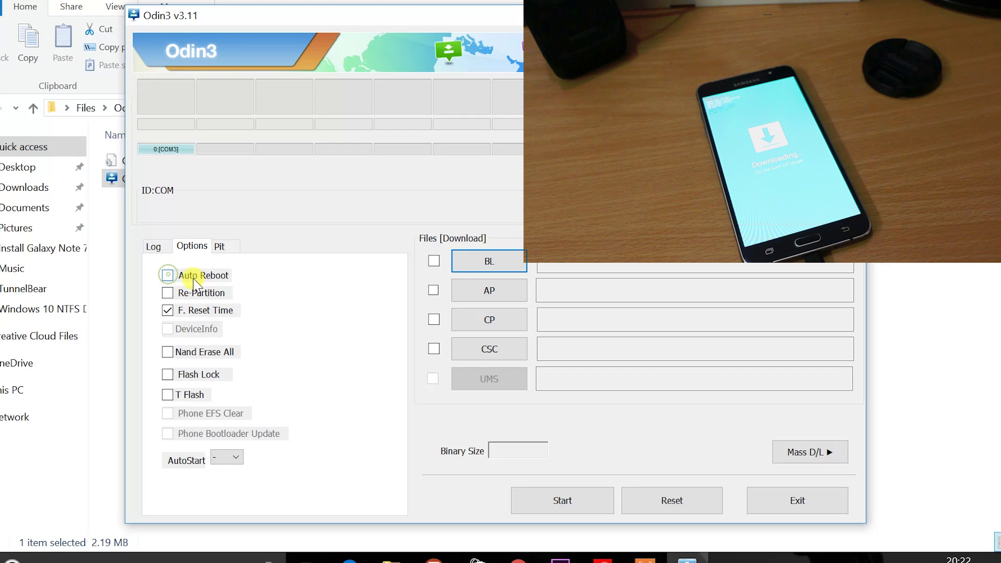
Step: Load twrp-3.0.2-1-j7xelte.img.tar from Desktop\Files as the AP file and start flashing it
{"action": "left_click", "coordinate": [512, 291]}
{"action": "left_click", "coordinate": [306, 153]}
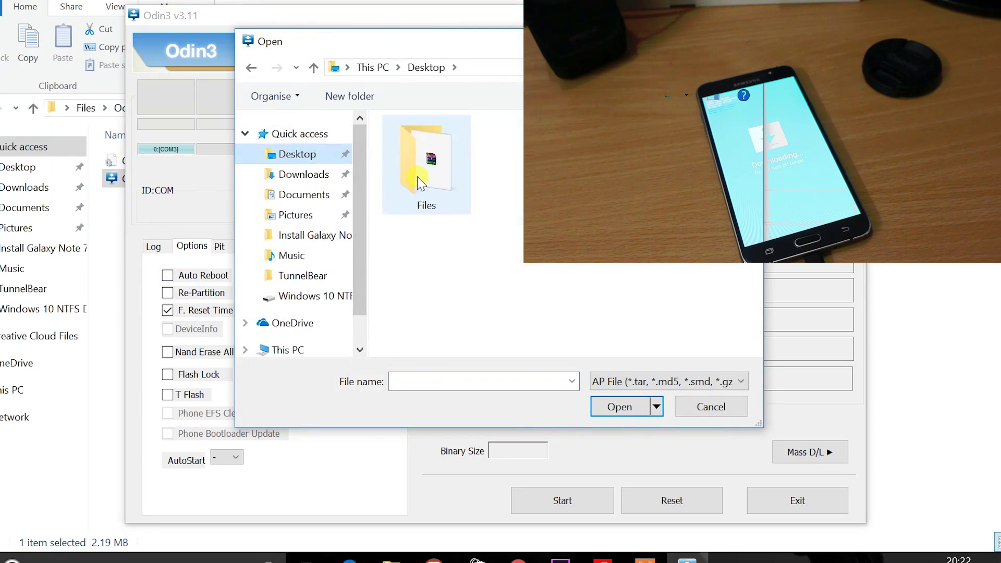
{"action": "double_click", "coordinate": [420, 182]}
{"action": "left_click", "coordinate": [486, 171]}
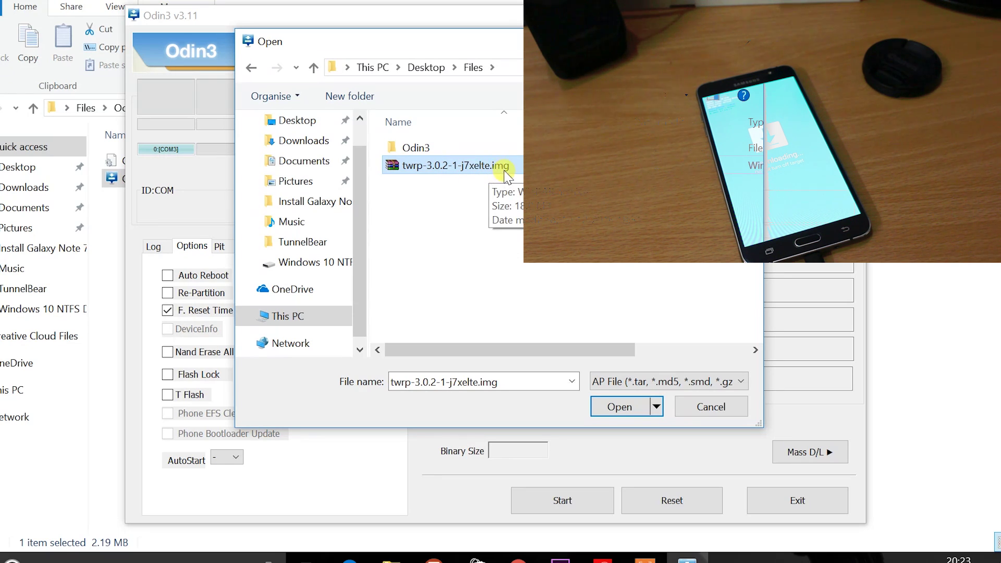
{"action": "left_click", "coordinate": [614, 406]}
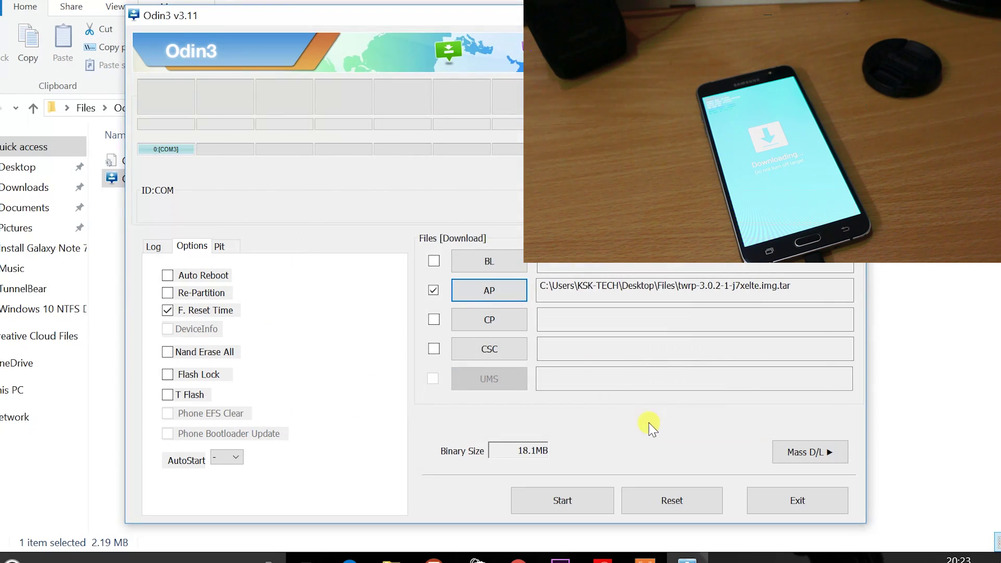
{"action": "left_click", "coordinate": [577, 503]}
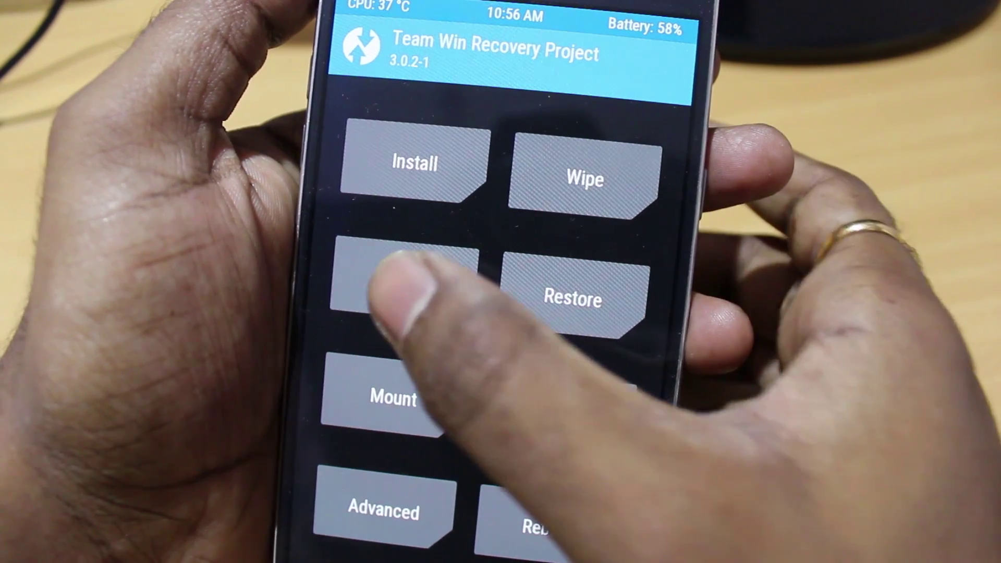
Step: Enter TWRP's Backup screen listing Boot, System, Data, Modem and EFS partitions
{"action": "left_click", "coordinate": [406, 282]}
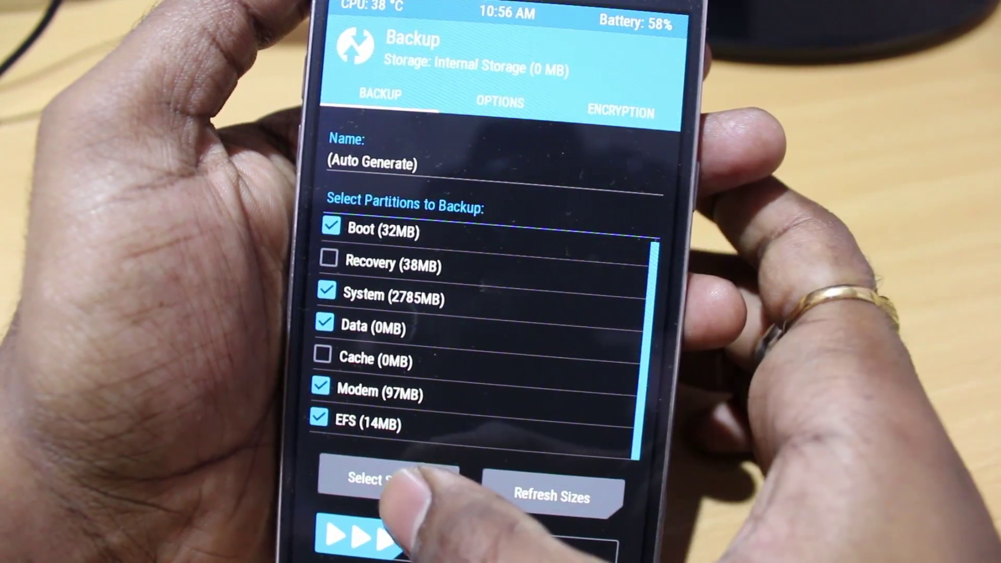
Step: Set the backup storage to Micro SDCard and swipe to back up the checked partitions
{"action": "left_click", "coordinate": [388, 482]}
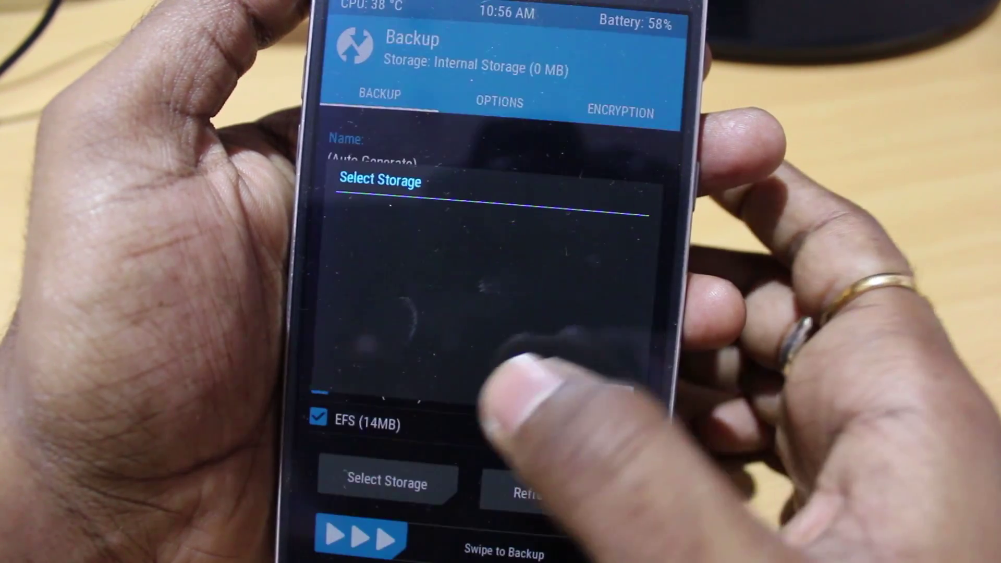
{"action": "left_click", "coordinate": [559, 248]}
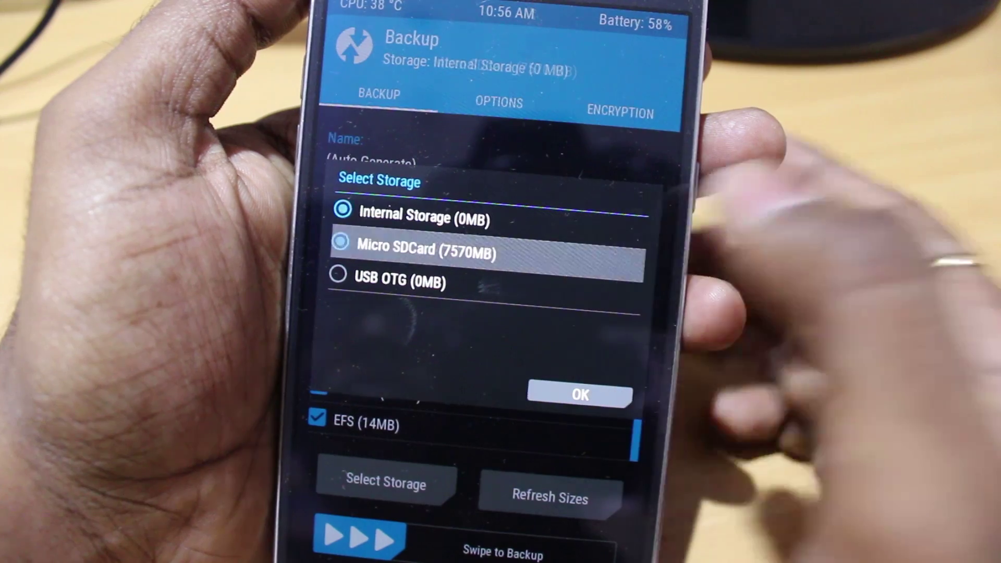
{"action": "left_click", "coordinate": [559, 391]}
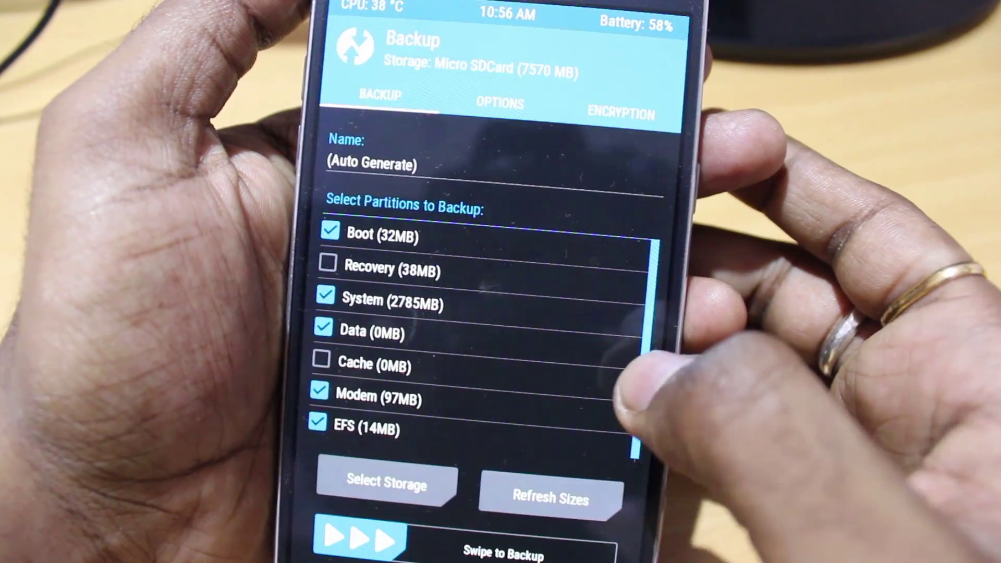
{"action": "left_click_drag", "start_coordinate": [353, 536], "coordinate": [579, 547]}
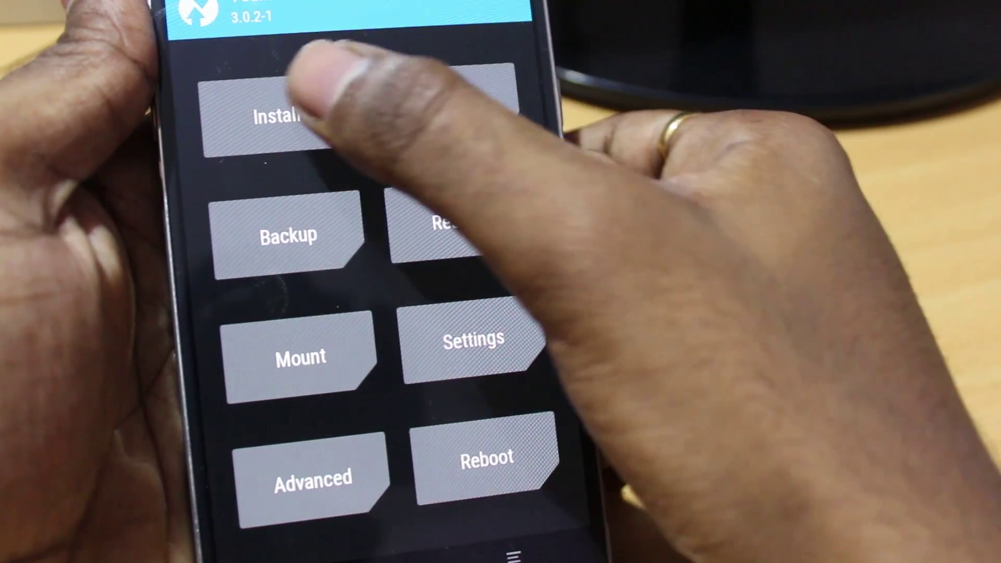
Step: From Install, browse the Micro SDCard, choose EvoGrace.FDDU1APK4-A1-signed.zip and swipe to flash it
{"action": "left_click", "coordinate": [278, 116]}
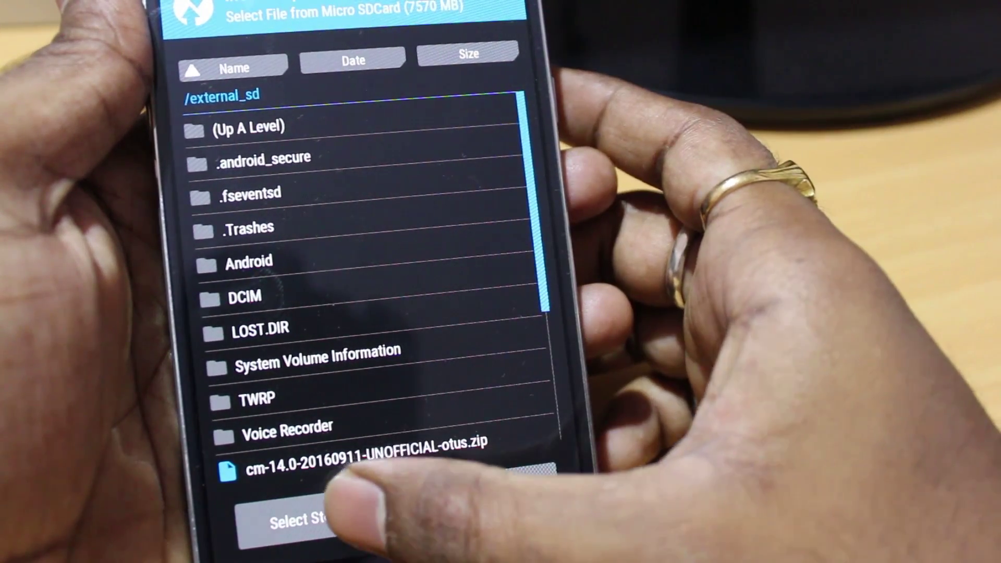
{"action": "left_click", "coordinate": [309, 521]}
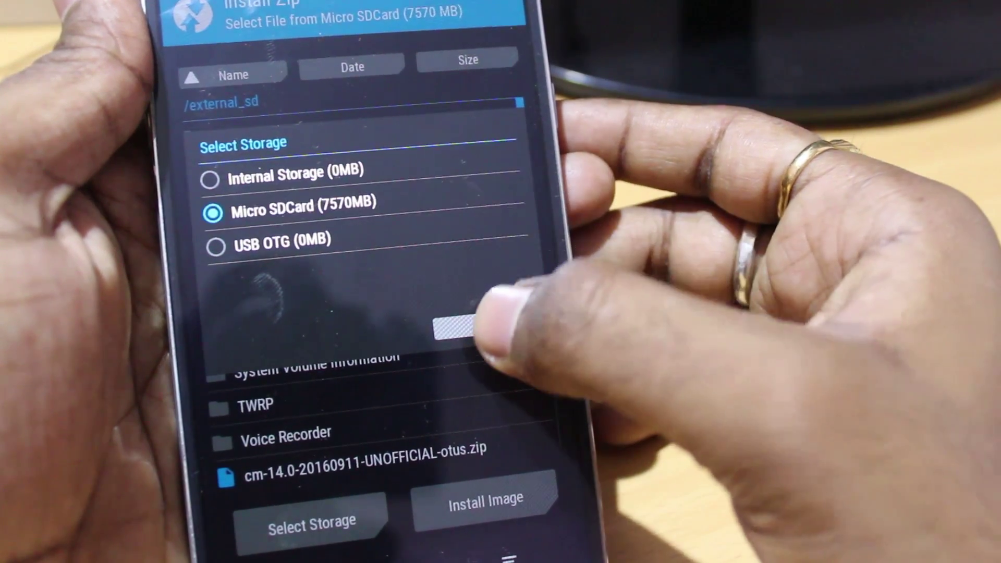
{"action": "left_click", "coordinate": [487, 328]}
{"action": "scroll", "coordinate": [352, 313], "scroll_direction": "down", "scroll_amount": 5}
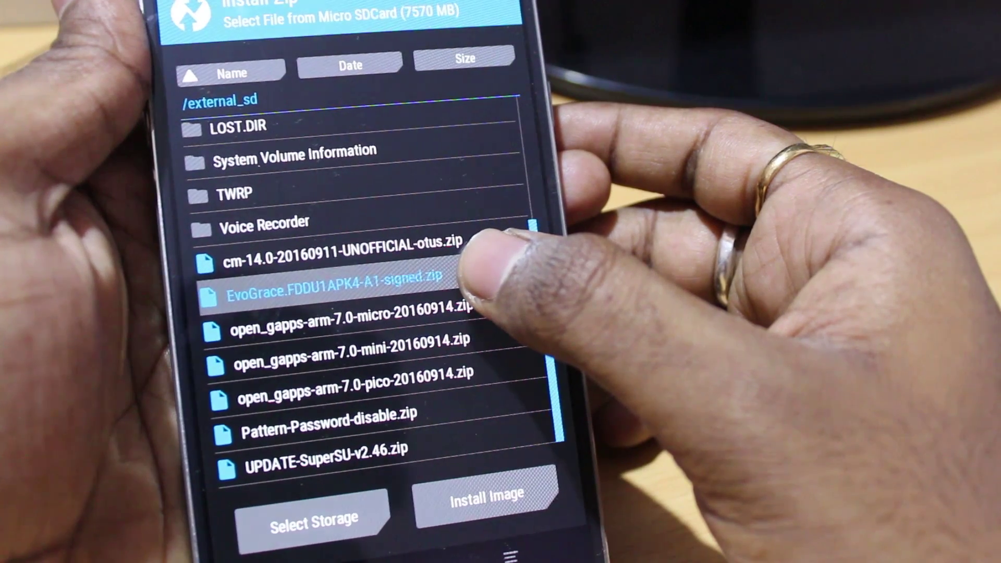
{"action": "left_click", "coordinate": [461, 280]}
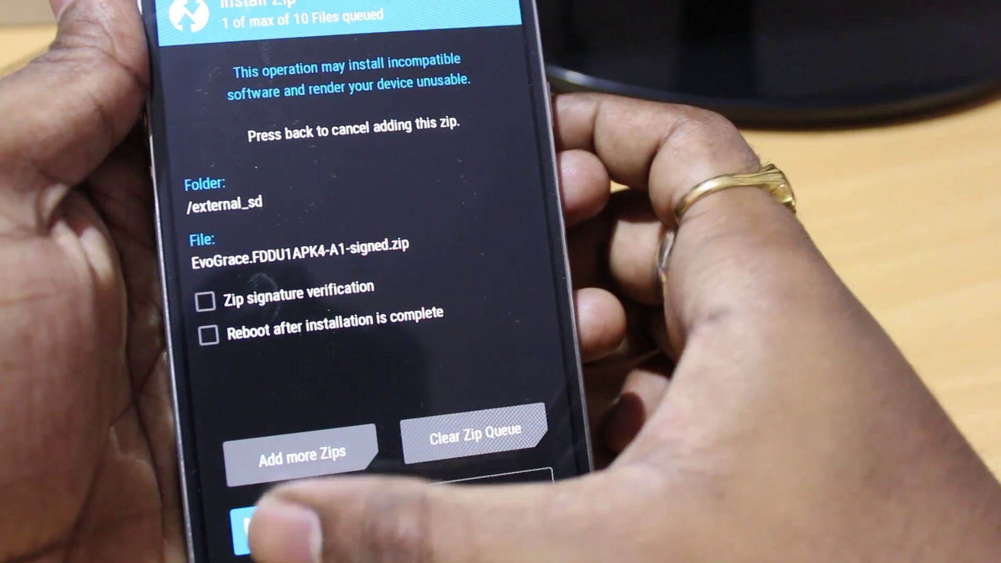
{"action": "left_click_drag", "start_coordinate": [259, 532], "coordinate": [540, 501]}
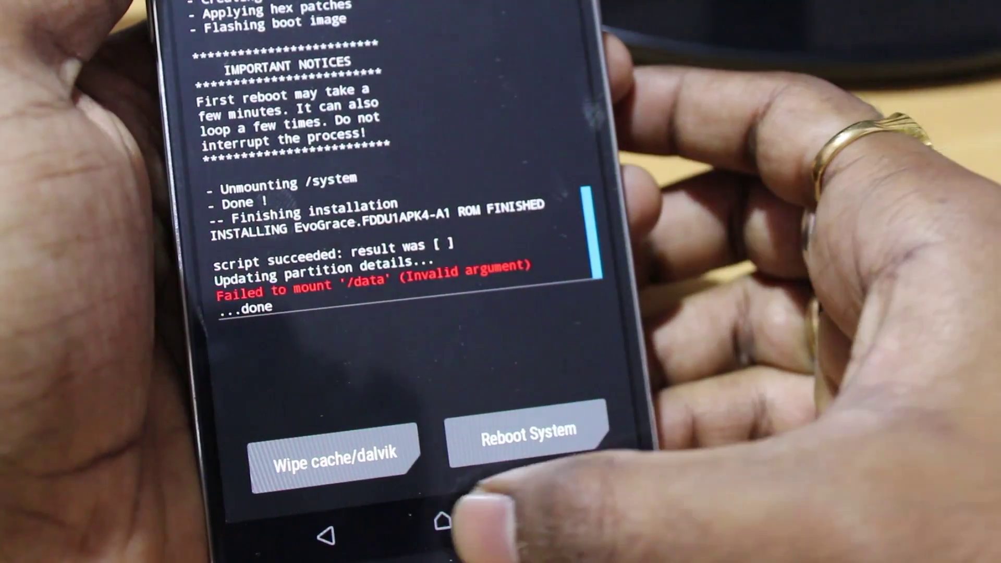
Step: From the main menu's Wipe options, run Format Data and confirm with yes
{"action": "left_click", "coordinate": [441, 520]}
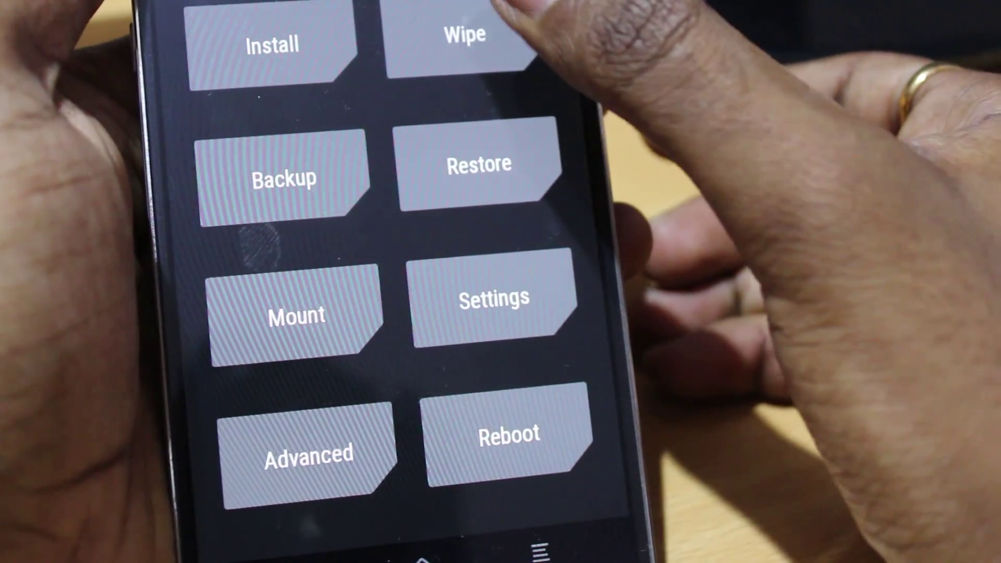
{"action": "left_click", "coordinate": [485, 32]}
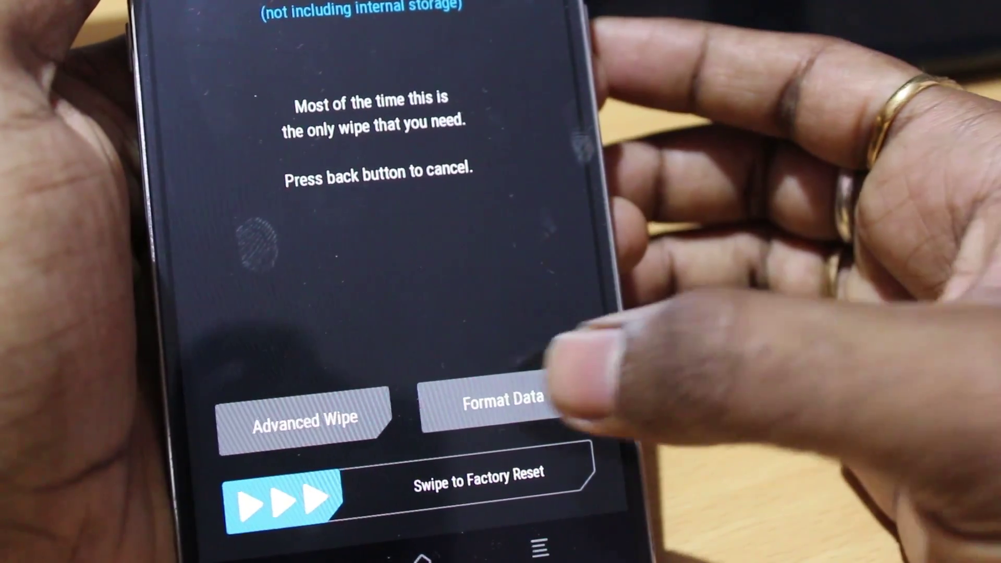
{"action": "left_click", "coordinate": [505, 405]}
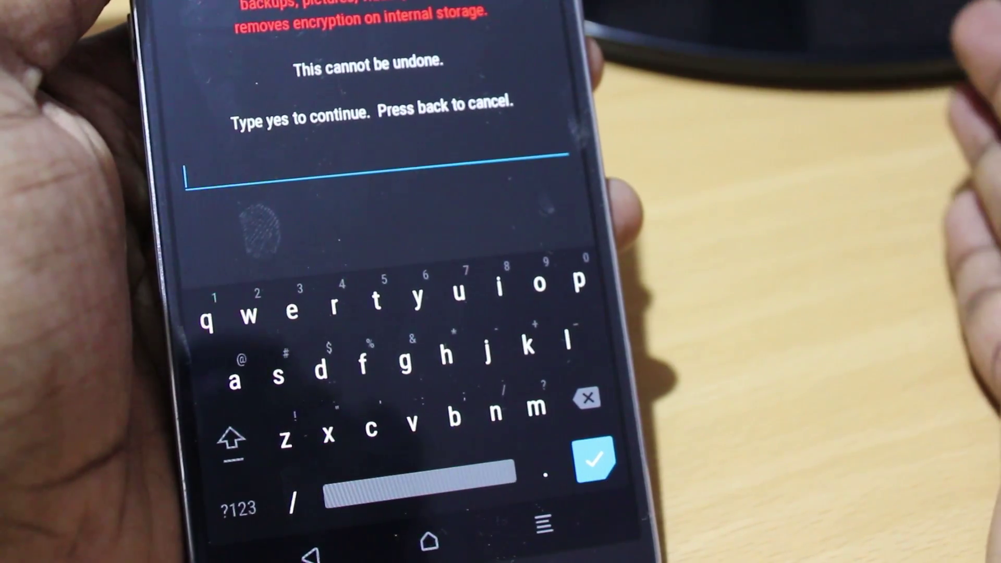
{"action": "type", "text": "yes"}
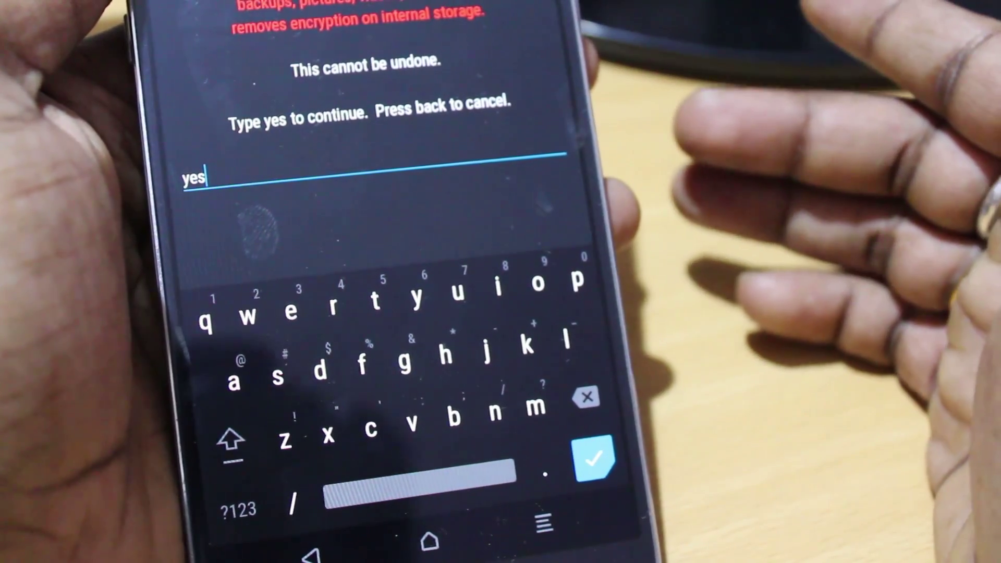
{"action": "key", "text": "Return"}
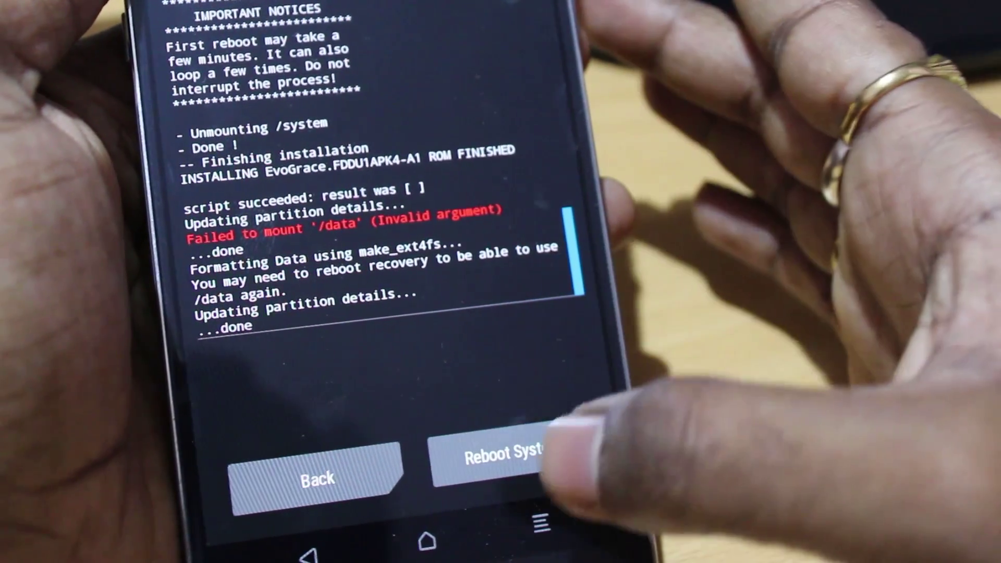
Step: Reboot System so the phone boots into the EvoGrace ROM's setup wizard
{"action": "left_click", "coordinate": [532, 452]}
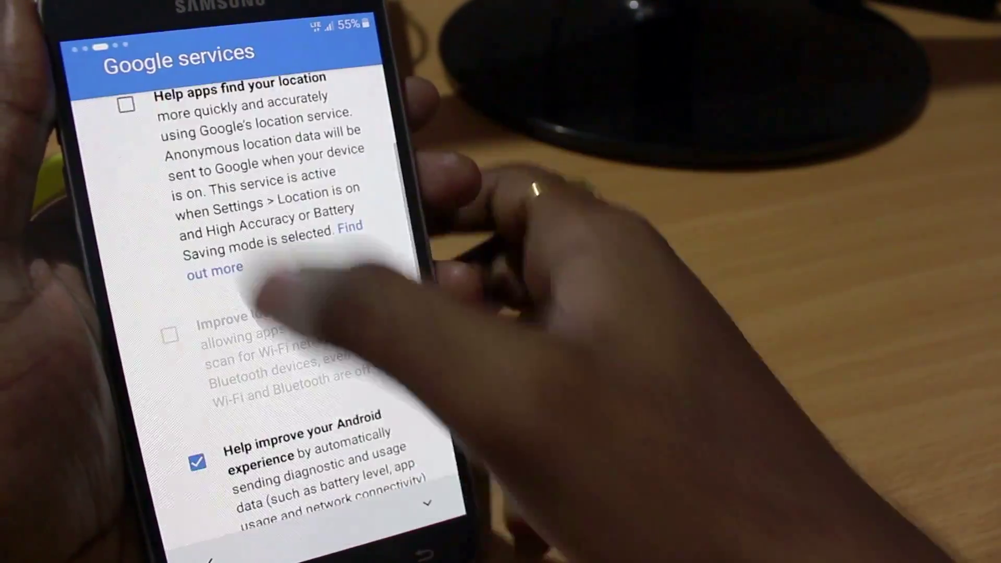
{"action": "scroll", "coordinate": [266, 313], "scroll_direction": "down", "scroll_amount": 5}
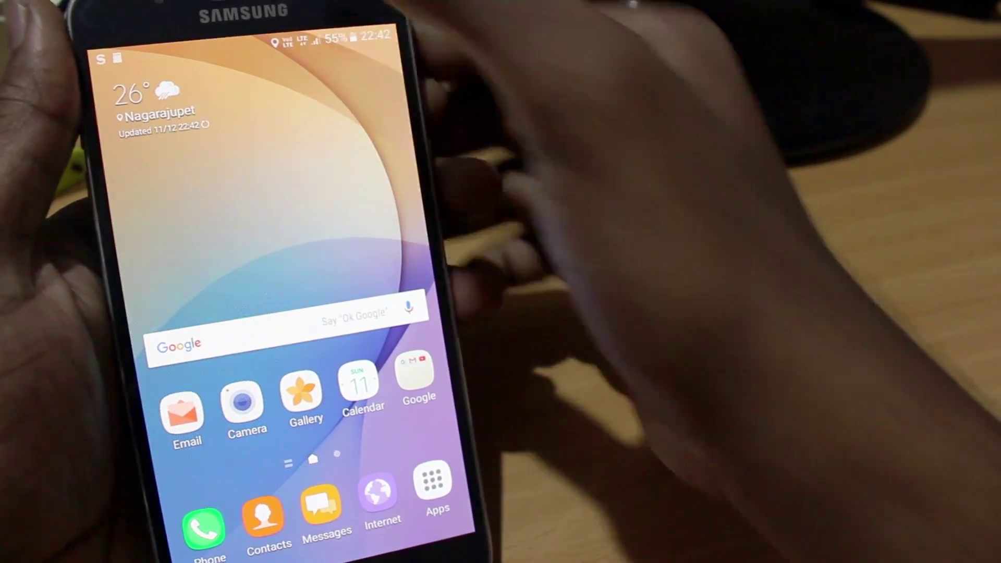
Step: Pull down and expand the quick settings shade, then close it back to the home screen
{"action": "left_click_drag", "start_coordinate": [313, 39], "coordinate": [313, 275]}
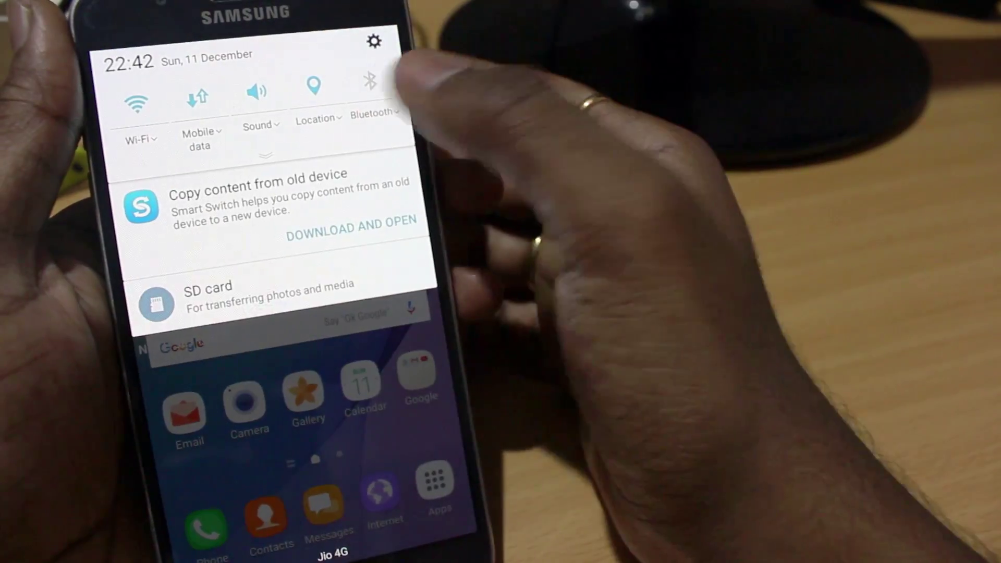
{"action": "left_click_drag", "start_coordinate": [351, 196], "coordinate": [352, 431]}
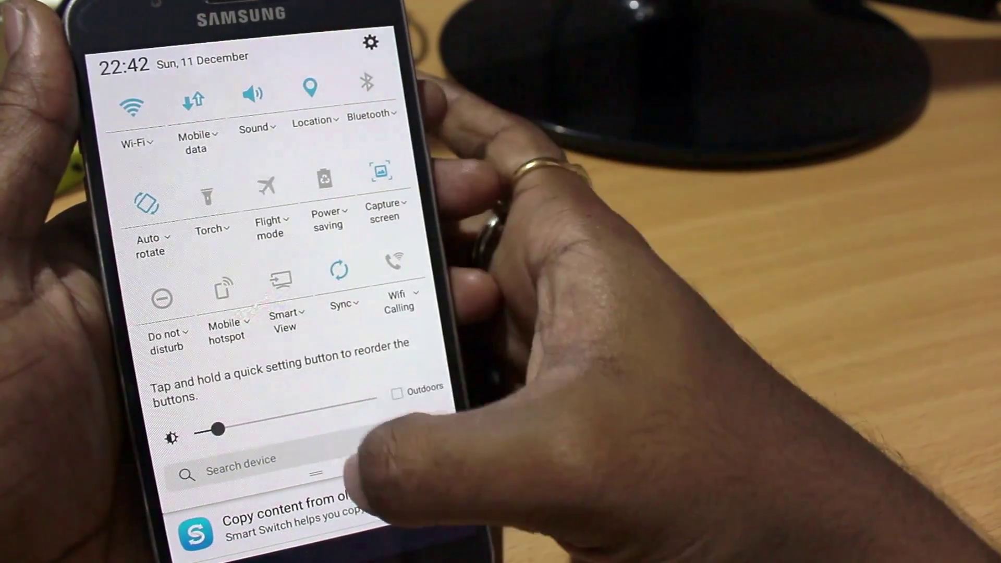
{"action": "left_click_drag", "start_coordinate": [336, 430], "coordinate": [336, 235]}
{"action": "left_click_drag", "start_coordinate": [336, 352], "coordinate": [337, 78]}
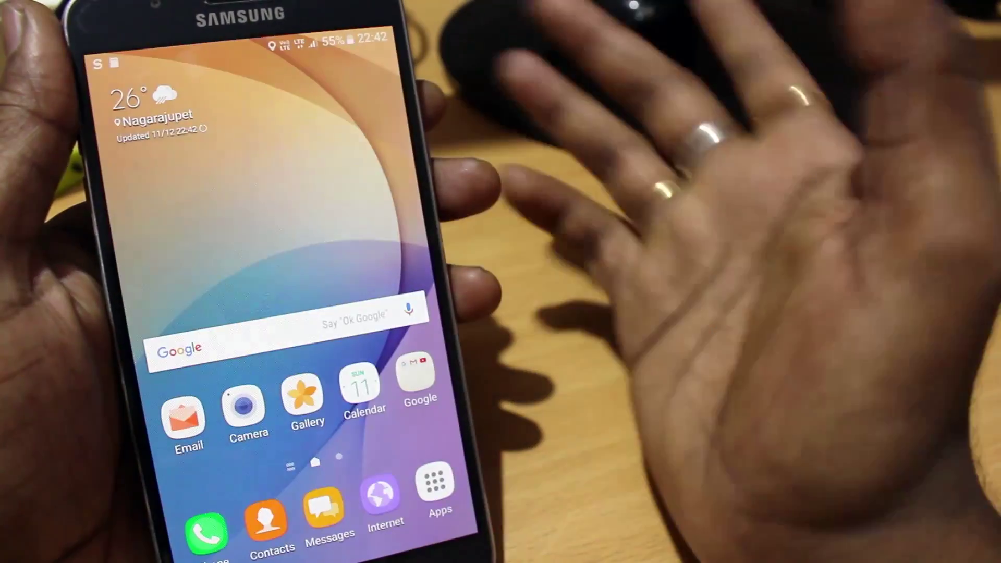